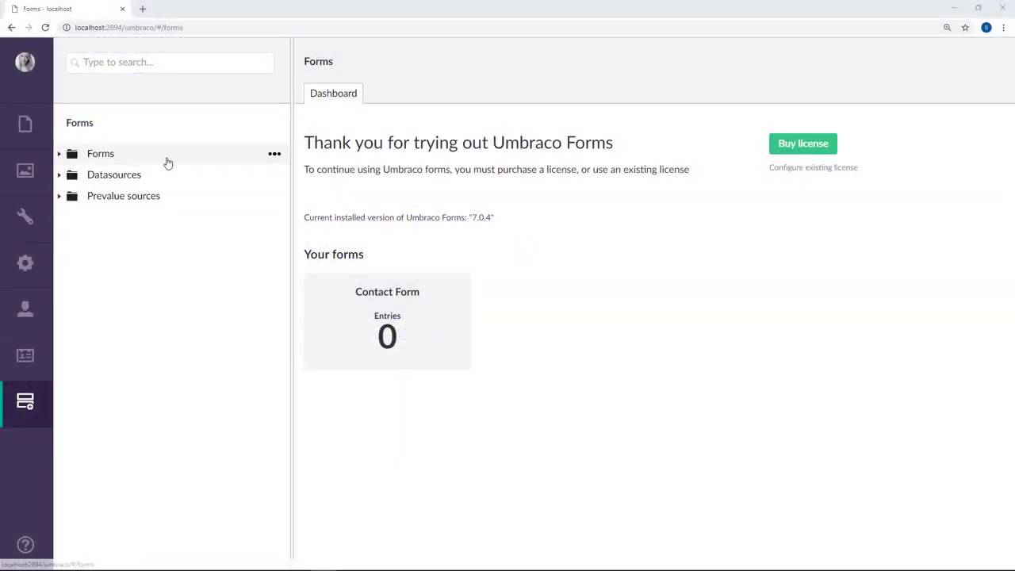
# Step: Create a new empty form and delete its default data consent question
pyautogui.click(273, 156)
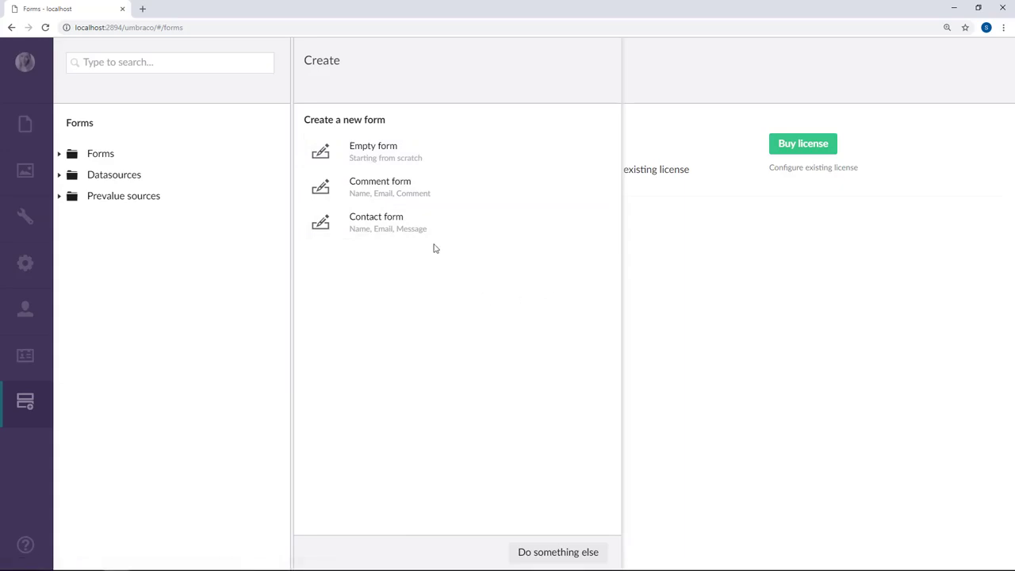
pyautogui.click(493, 160)
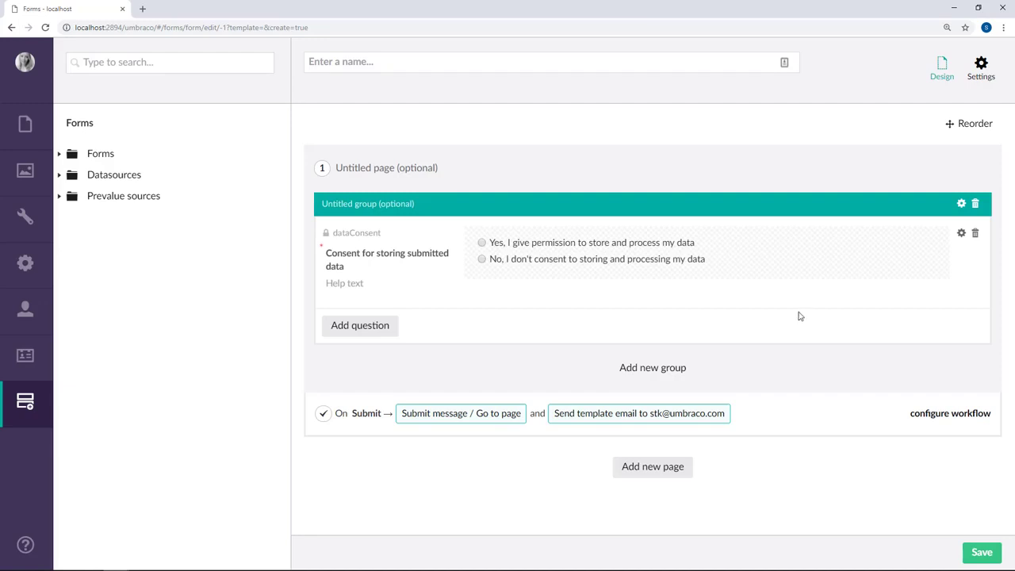
pyautogui.click(976, 233)
pyautogui.click(942, 236)
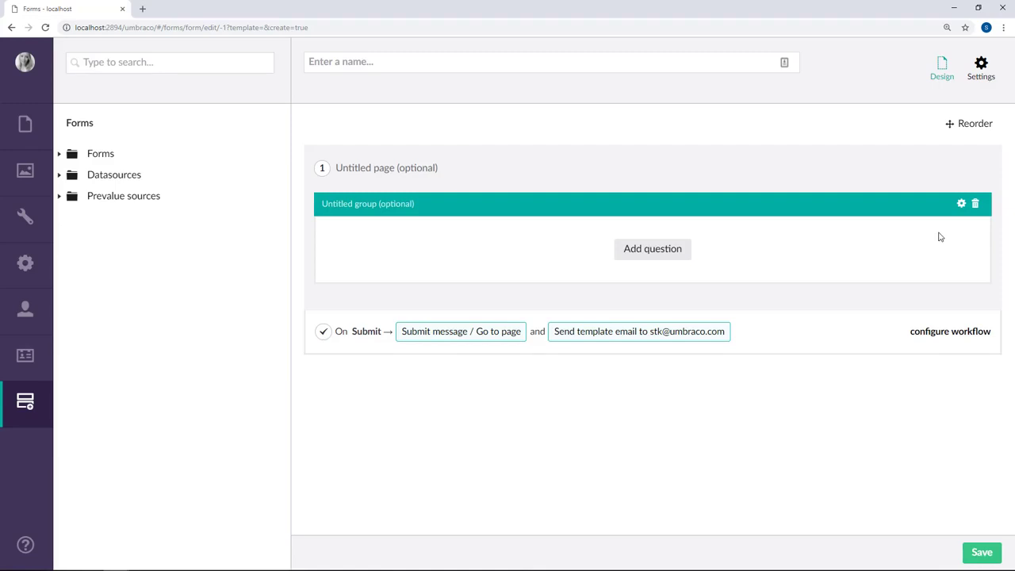
# Step: Name the form "Our First Form", its page "Page 1" and its question group "General Information"
pyautogui.click(521, 68)
pyautogui.write('Our')
pyautogui.write(' First Form')
pyautogui.write('Page 1')
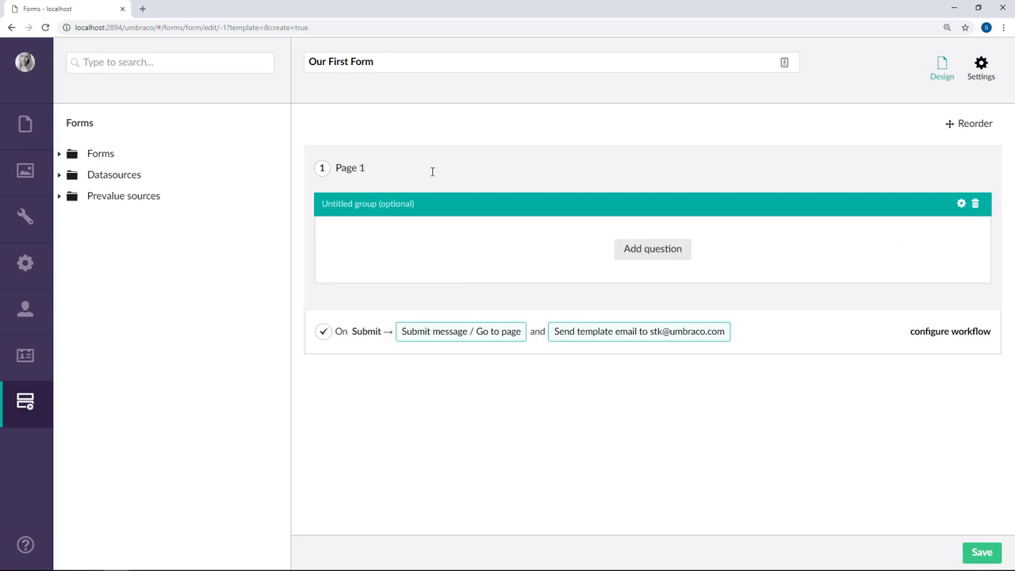
pyautogui.press('Tab')
pyautogui.write('General Information')
# Step: Add a short answer question "Name" with the help text "Enter your first name" to the General Information group
pyautogui.click(666, 254)
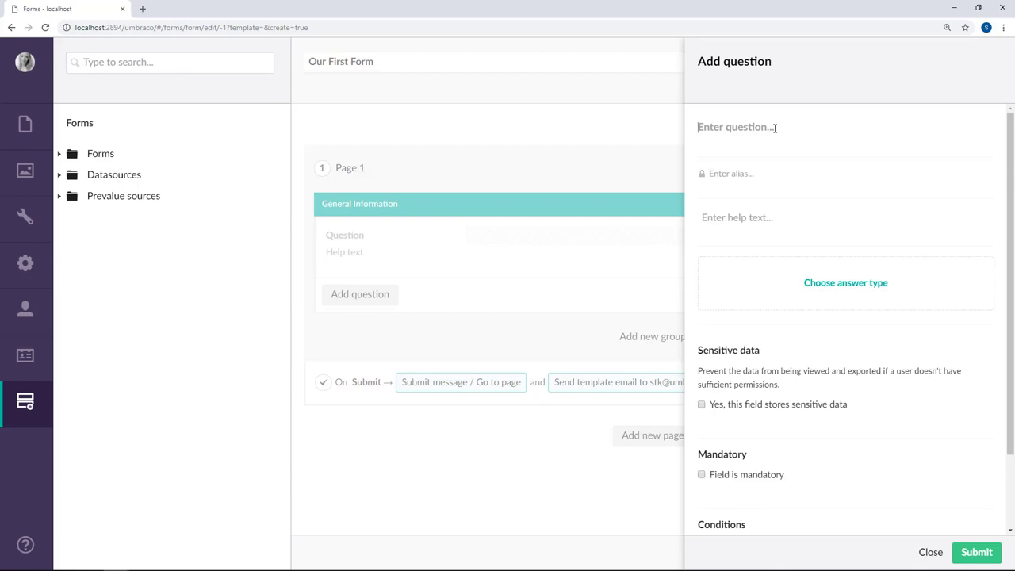
pyautogui.write('Name')
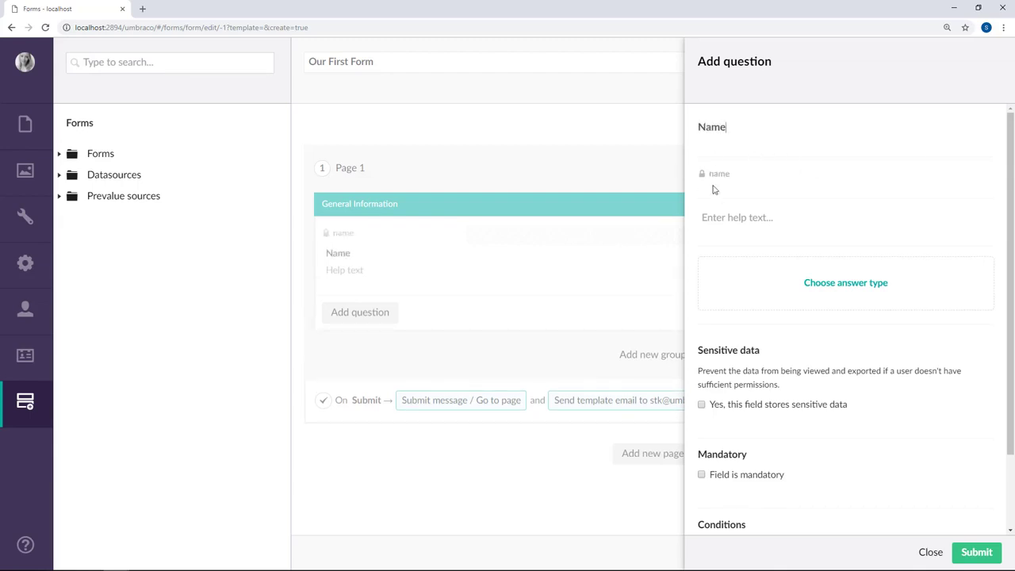
pyautogui.click(762, 217)
pyautogui.write('Enter yo')
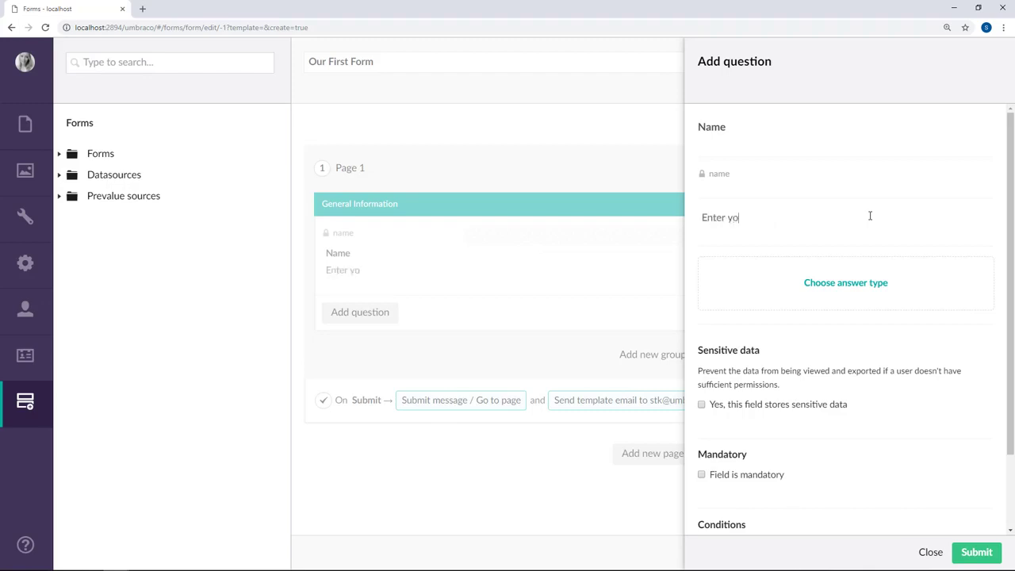
pyautogui.write('ur first name')
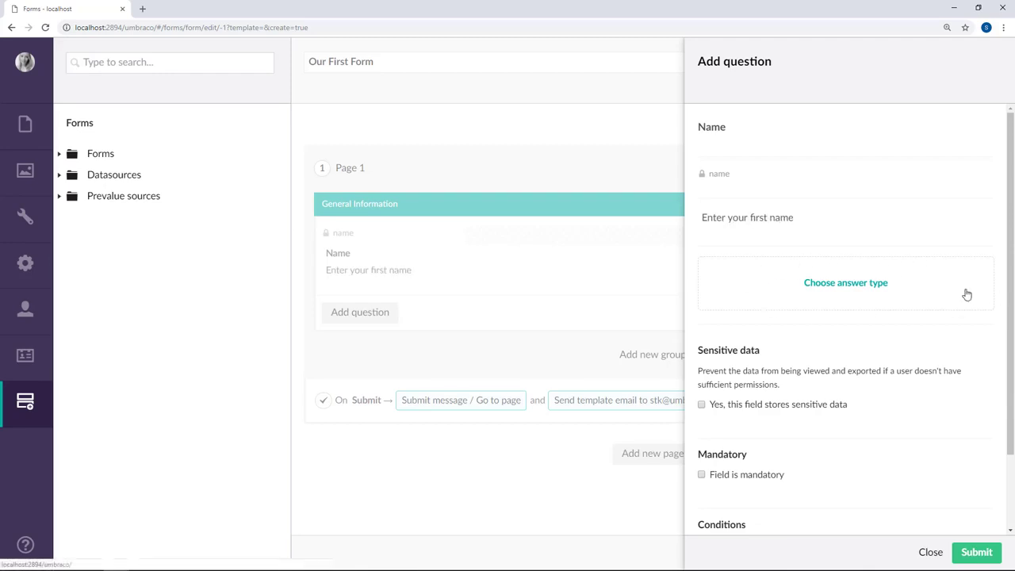
pyautogui.click(886, 287)
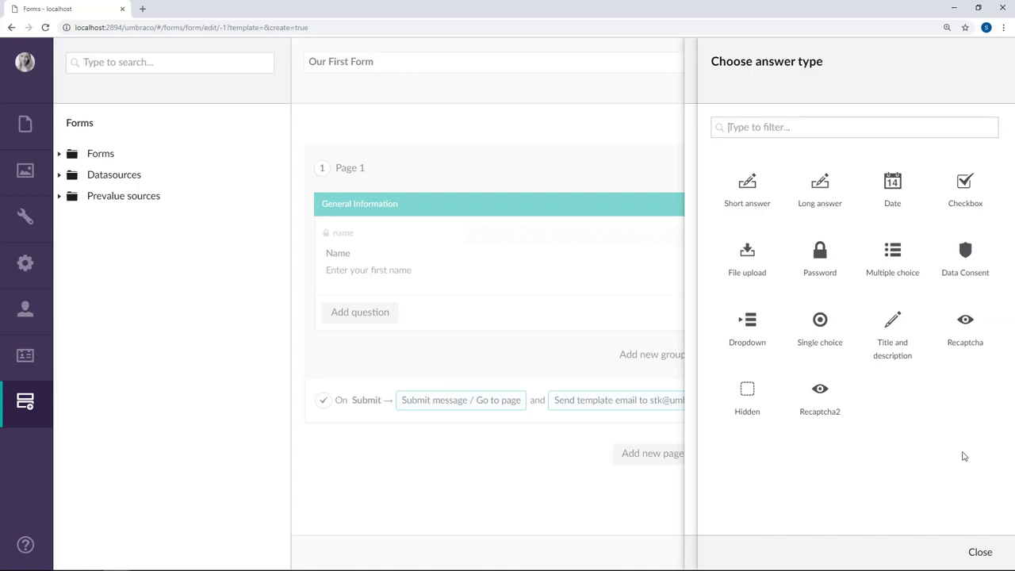
pyautogui.click(748, 189)
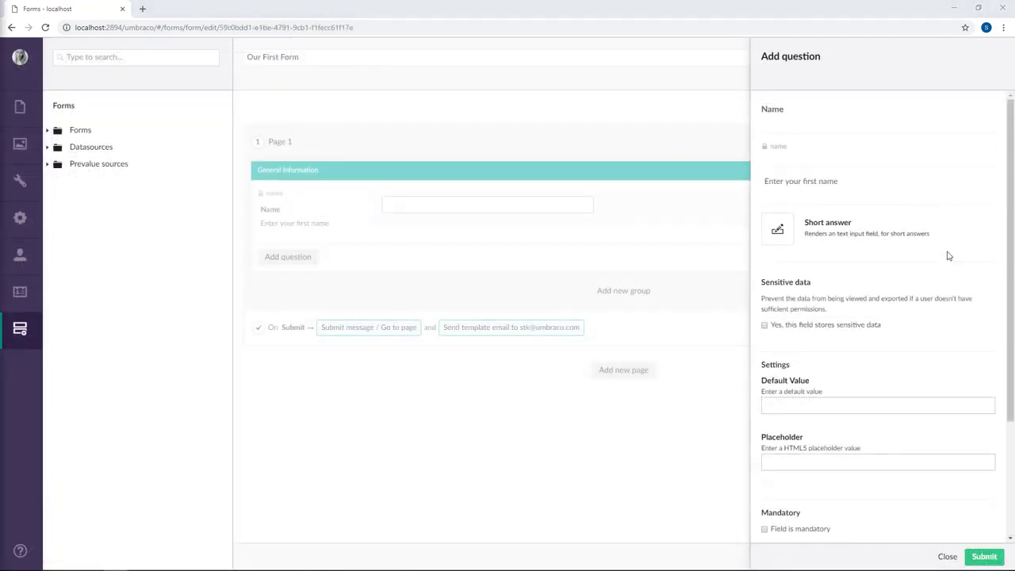
pyautogui.scroll(-2, 955, 257)
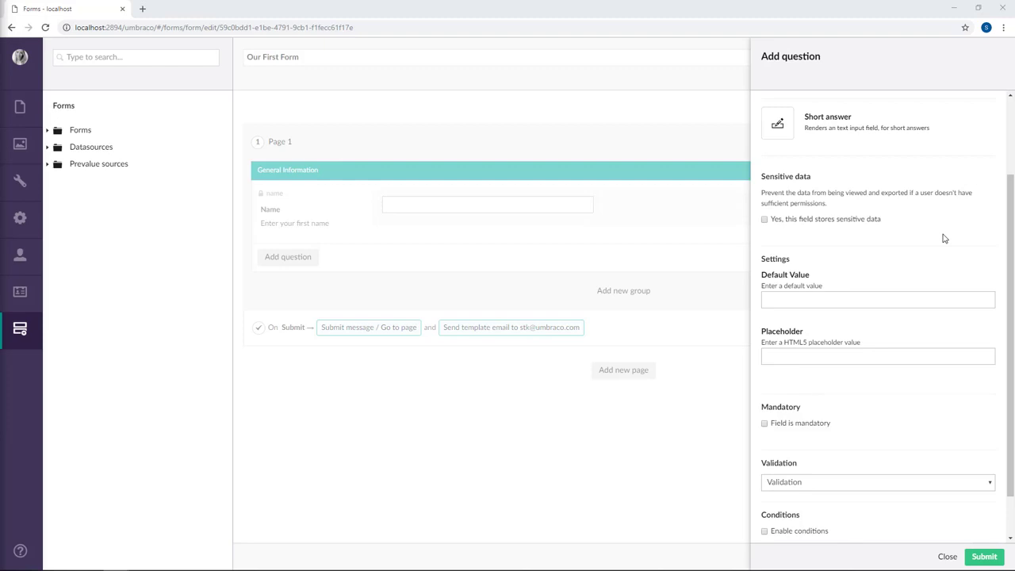
pyautogui.scroll(-1, 944, 238)
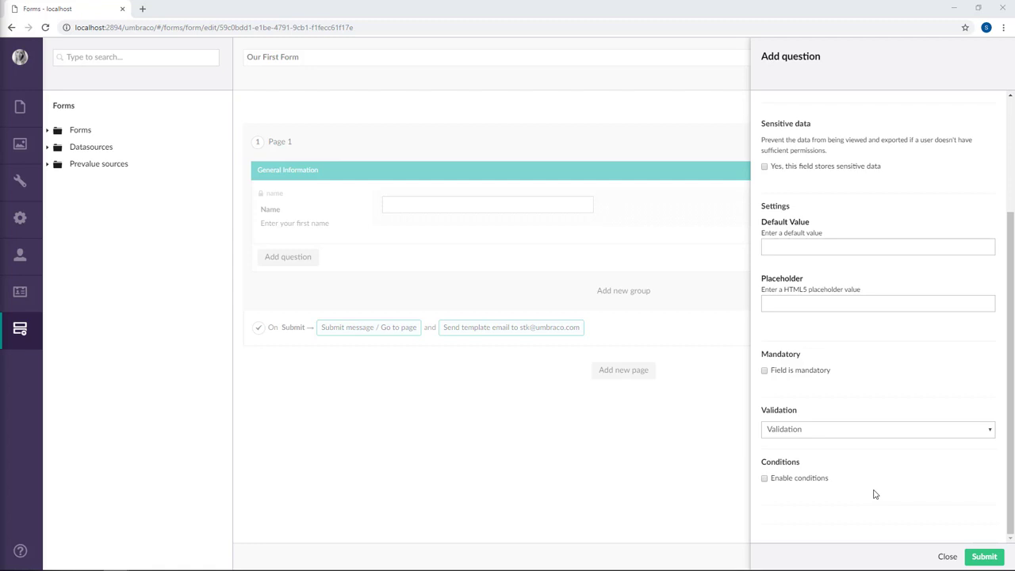
pyautogui.scroll(2, 882, 503)
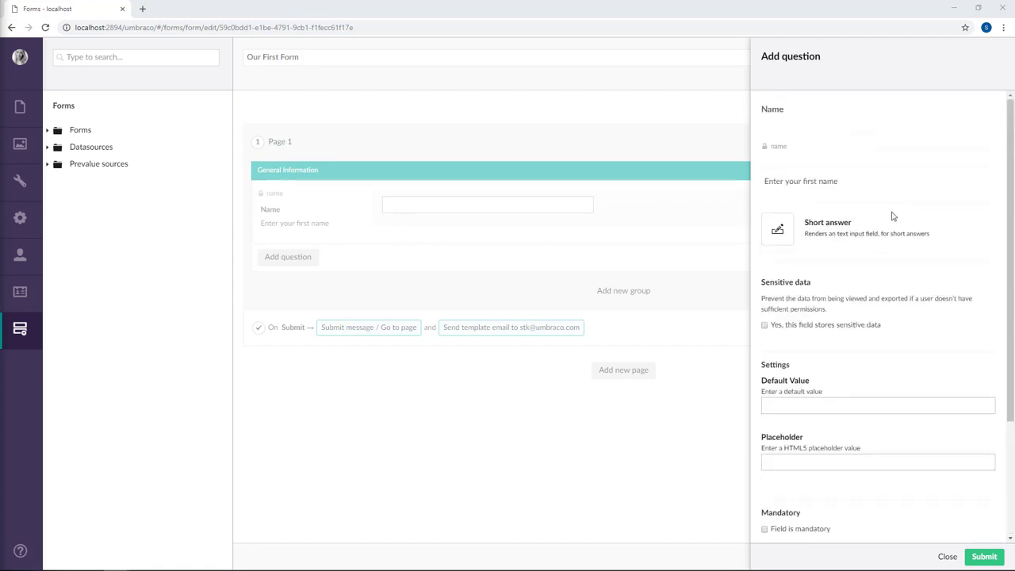
pyautogui.click(984, 556)
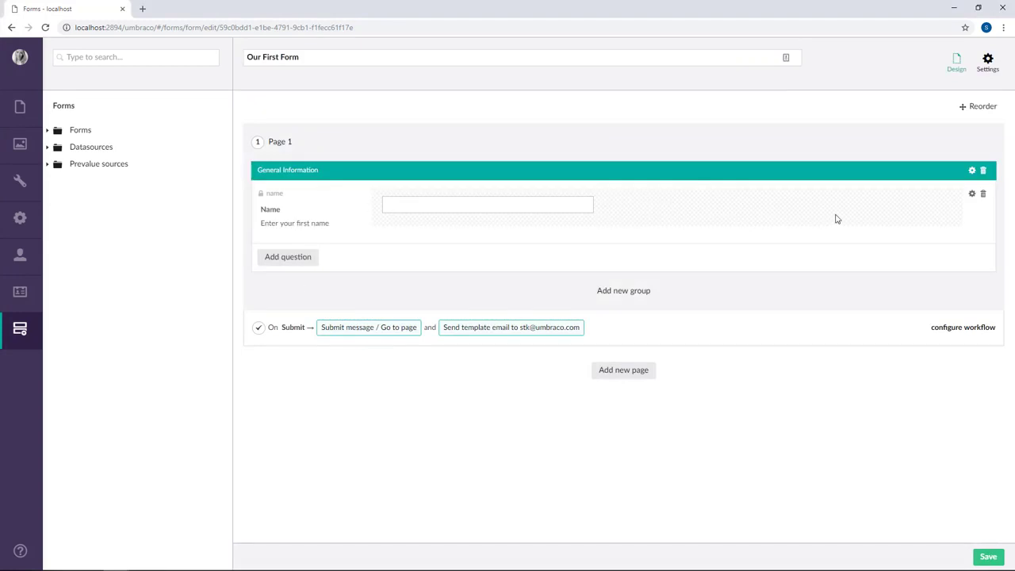
# Step: Add a long answer question "Message" with the help text "Add your message here"
pyautogui.click(304, 264)
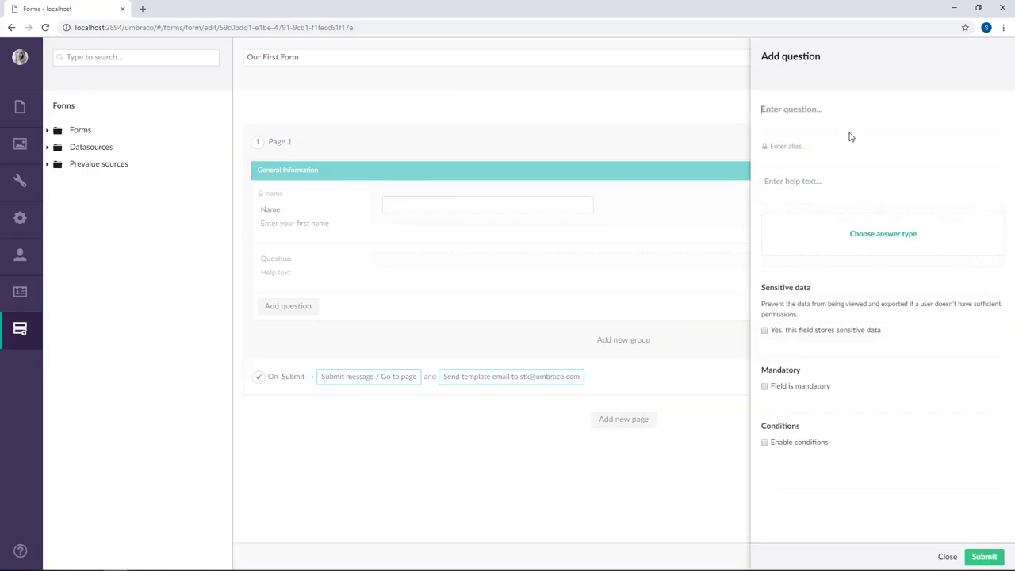
pyautogui.write('Message')
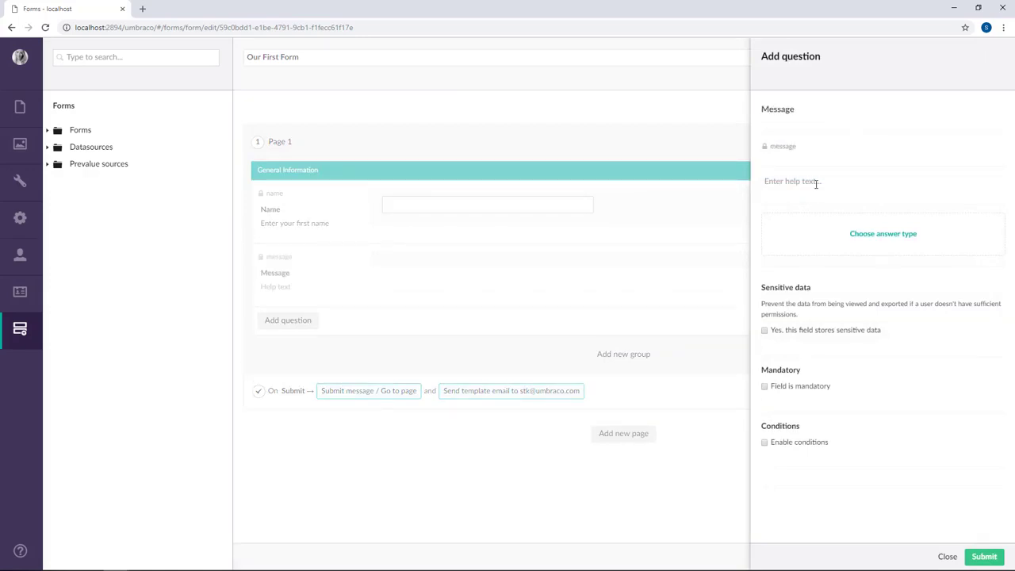
pyautogui.click(816, 182)
pyautogui.write('Add your message here')
pyautogui.click(905, 236)
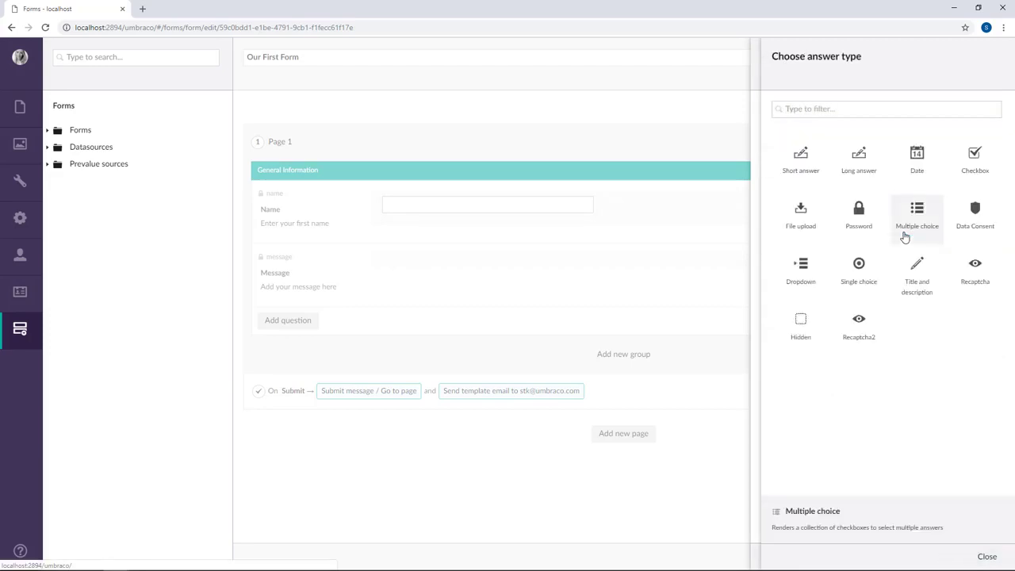
pyautogui.click(854, 171)
pyautogui.scroll(-3, 853, 173)
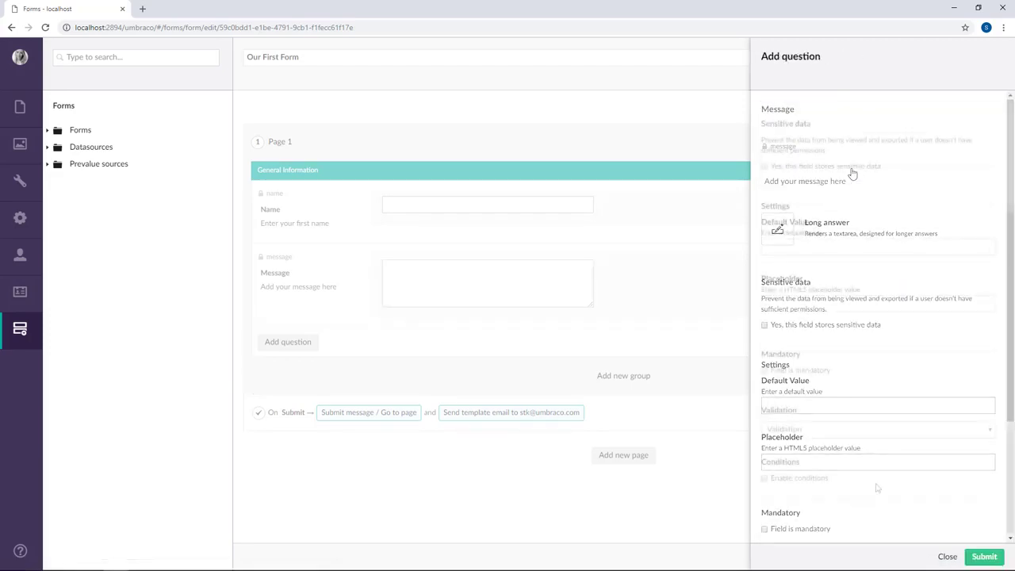
pyautogui.click(984, 557)
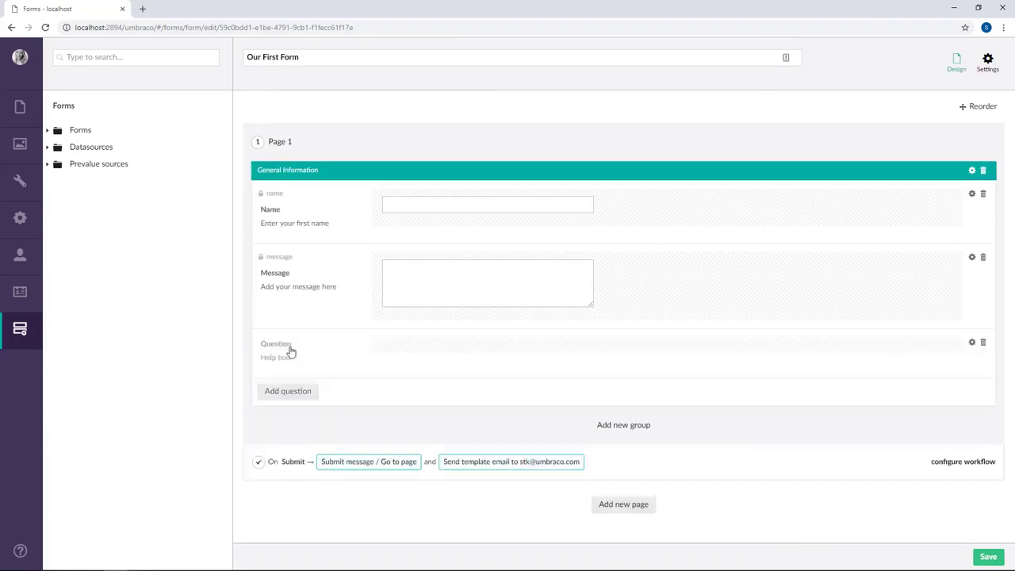
# Step: Add a question "Email" with the help text "Add your email here" and the Short answer type
pyautogui.click(293, 350)
pyautogui.write('Email')
pyautogui.click(807, 181)
pyautogui.write('Add')
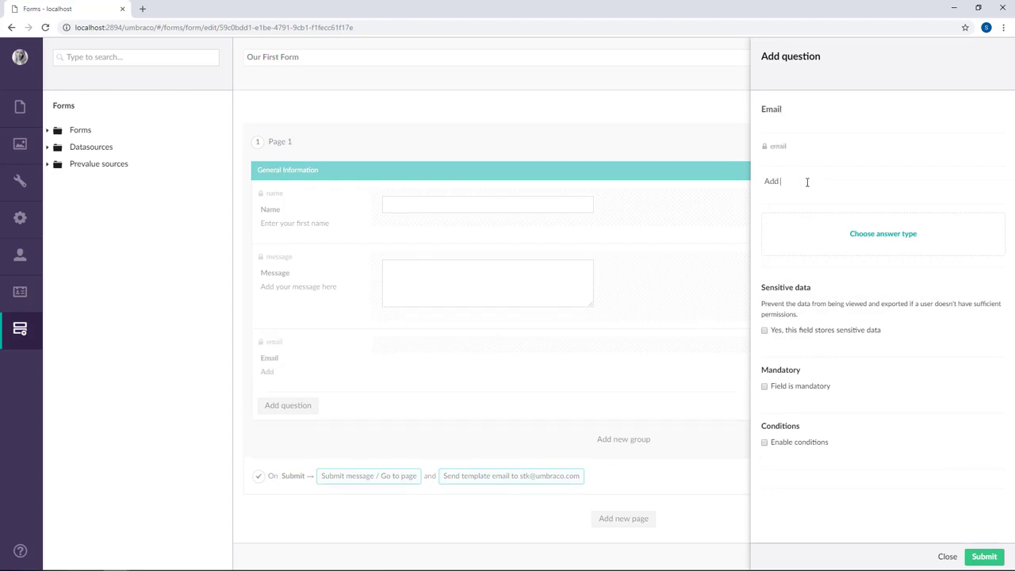
pyautogui.write(' your email here')
pyautogui.click(905, 242)
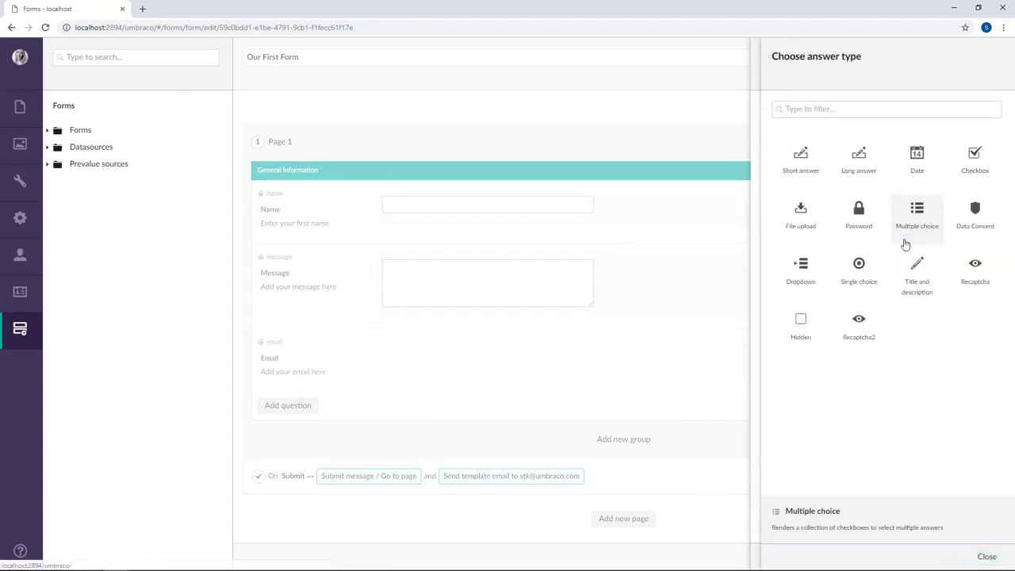
pyautogui.click(803, 167)
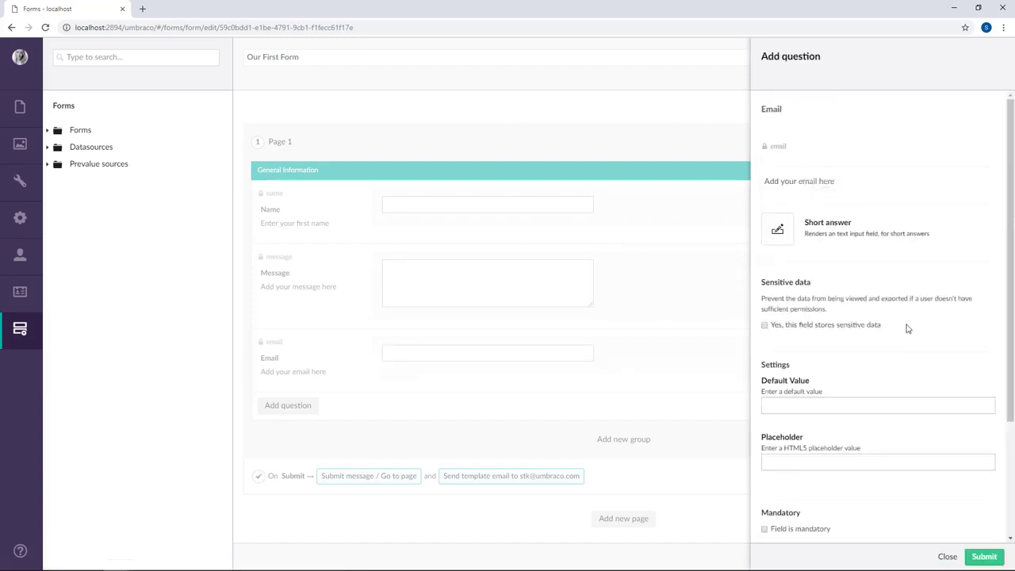
# Step: Validate the Email question as an email address, enter a sample e-mail address as its invalid message, and submit the question
pyautogui.scroll(-1, 910, 330)
pyautogui.scroll(-1, 910, 329)
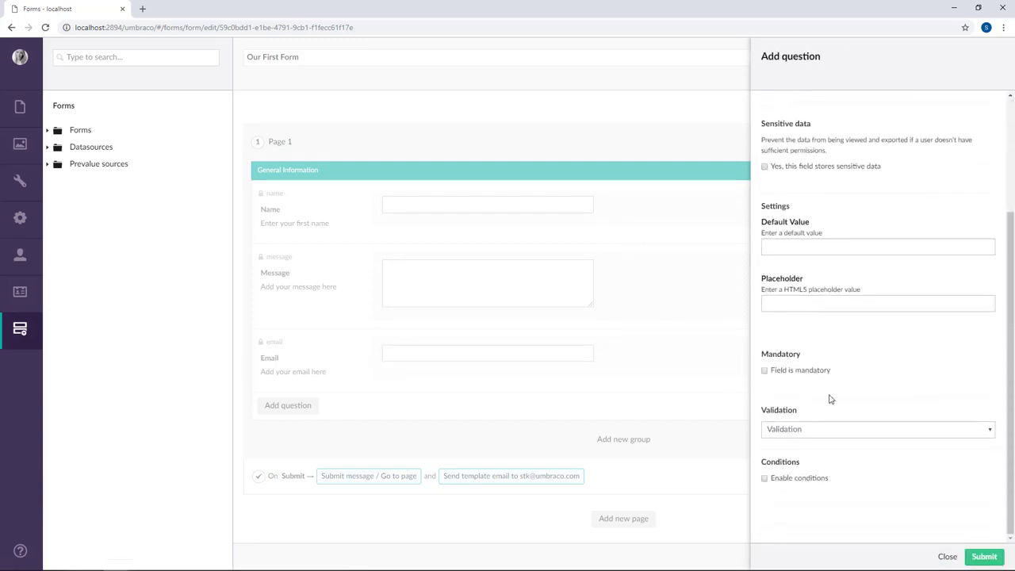
pyautogui.click(992, 432)
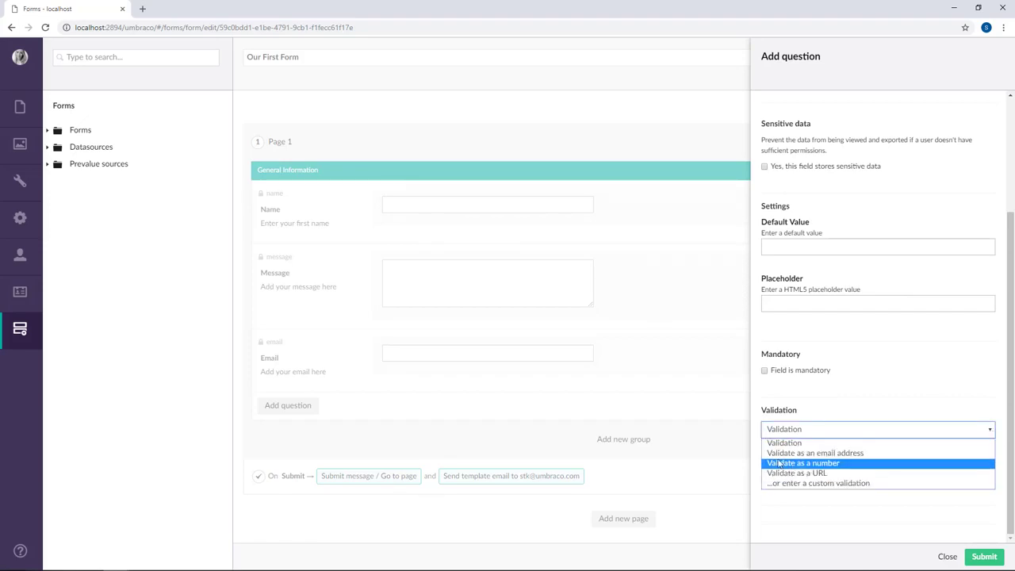
pyautogui.click(858, 455)
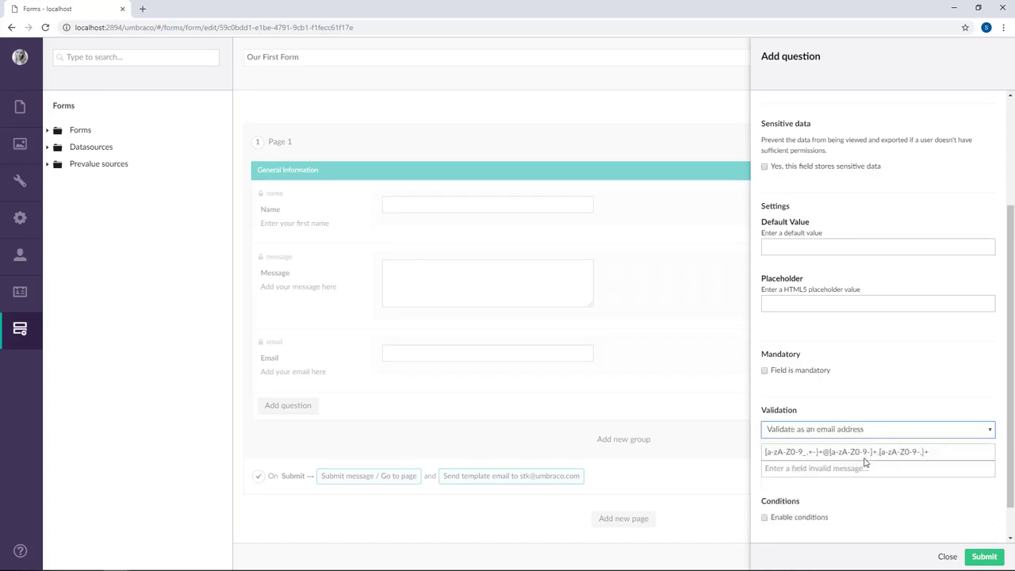
pyautogui.click(871, 471)
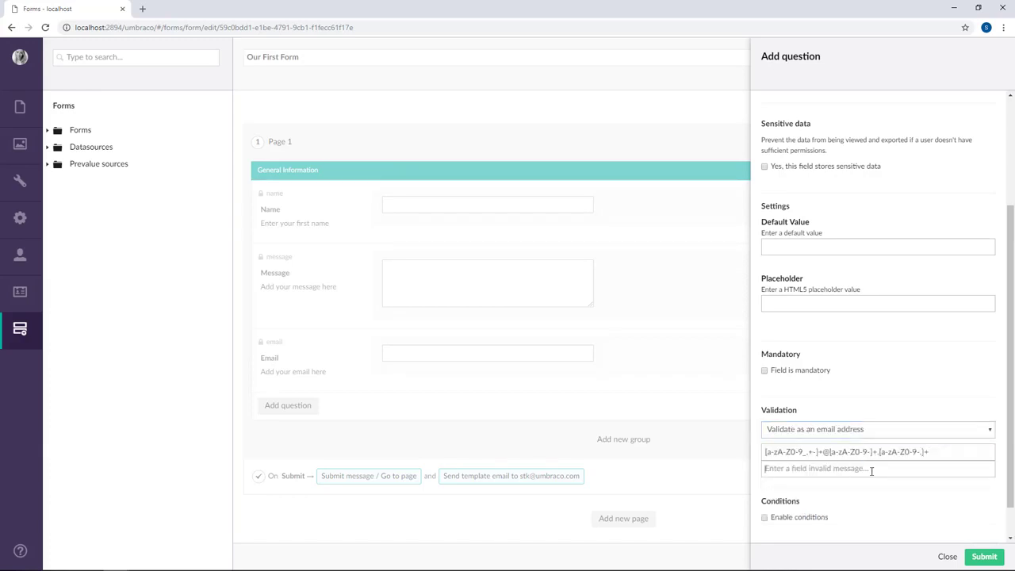
pyautogui.write('email@domain.com')
pyautogui.click(985, 556)
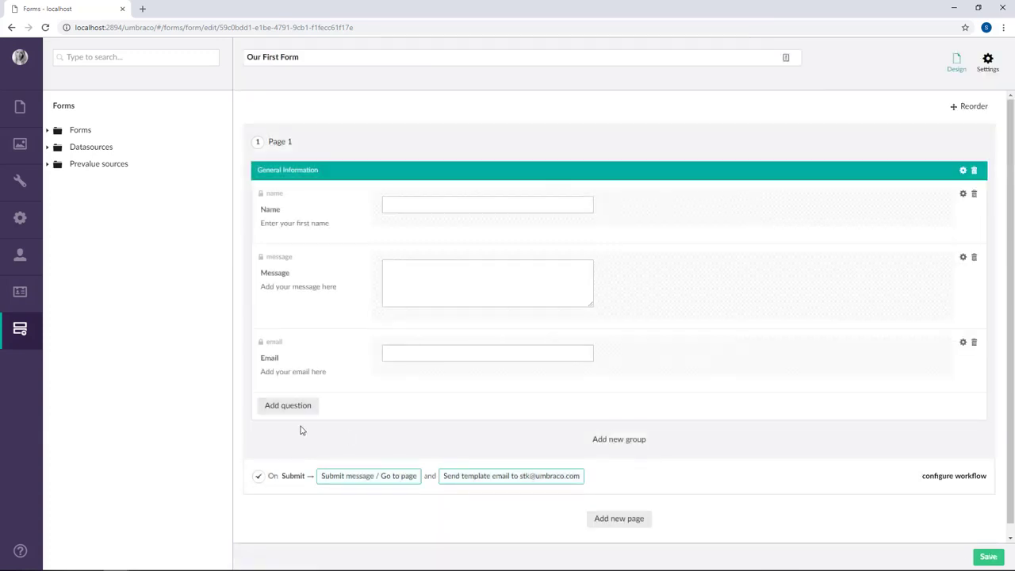
# Step: Add a short answer question "Phone" with the help text "Add your phone number here"
pyautogui.click(288, 405)
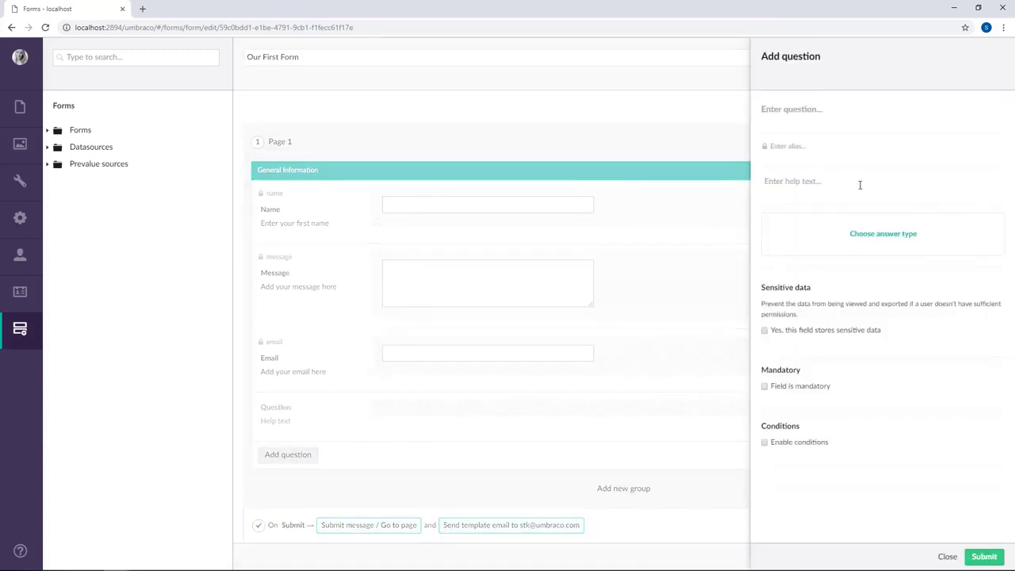
pyautogui.write('Phone')
pyautogui.press('Tab')
pyautogui.press('Tab')
pyautogui.write('Add')
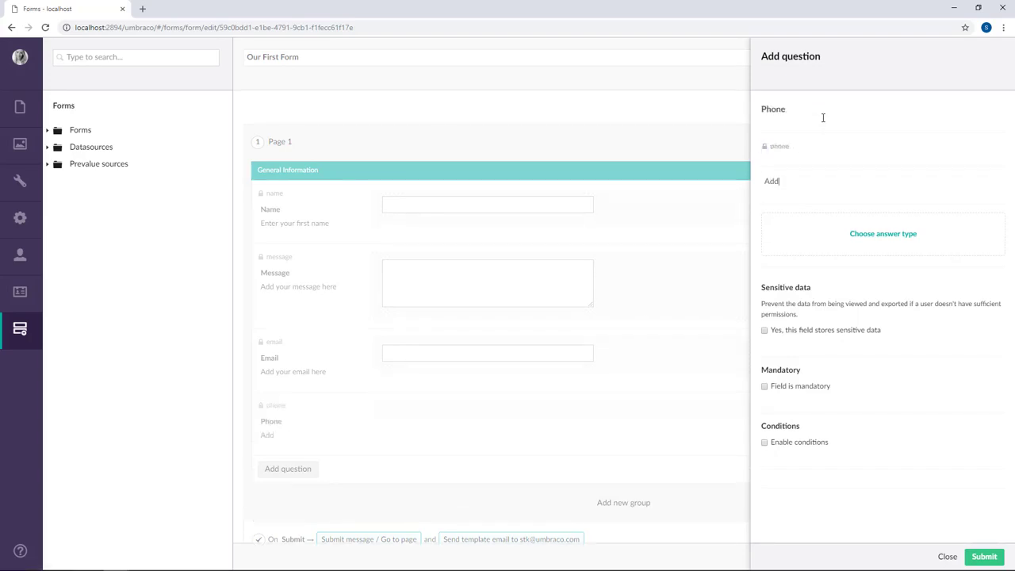
pyautogui.write(' your phone number here')
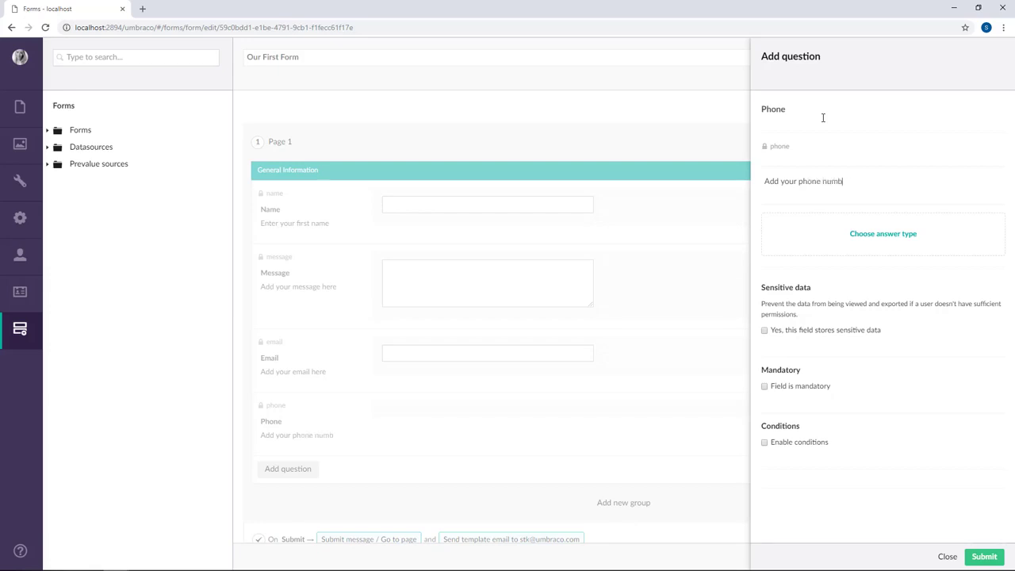
pyautogui.click(861, 230)
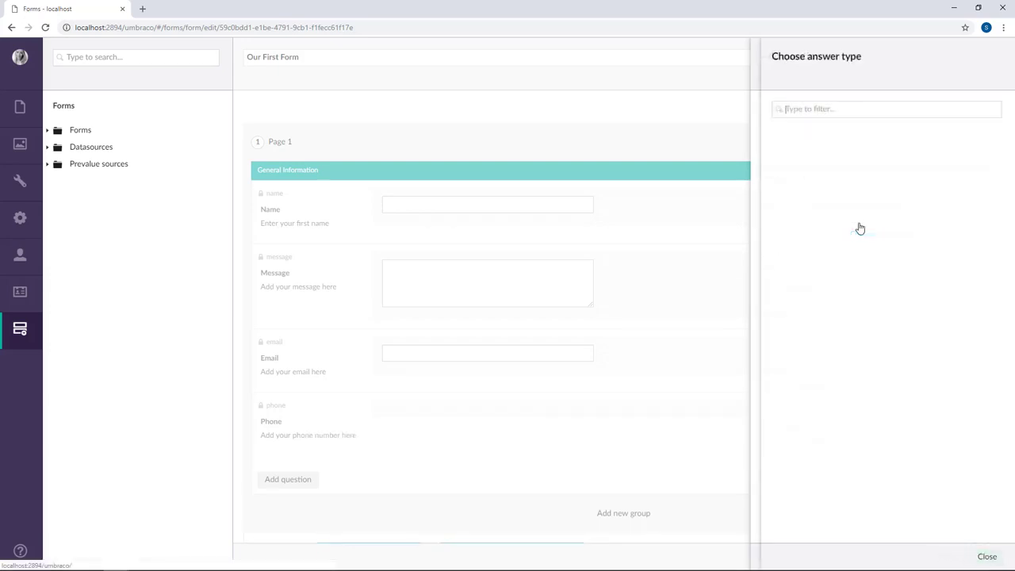
pyautogui.click(806, 173)
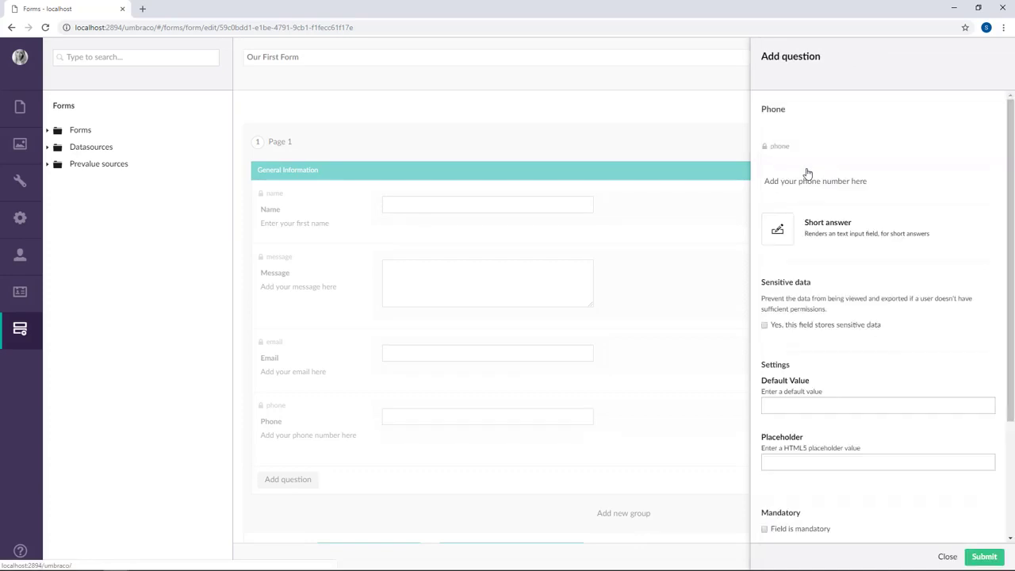
pyautogui.scroll(-2, 905, 333)
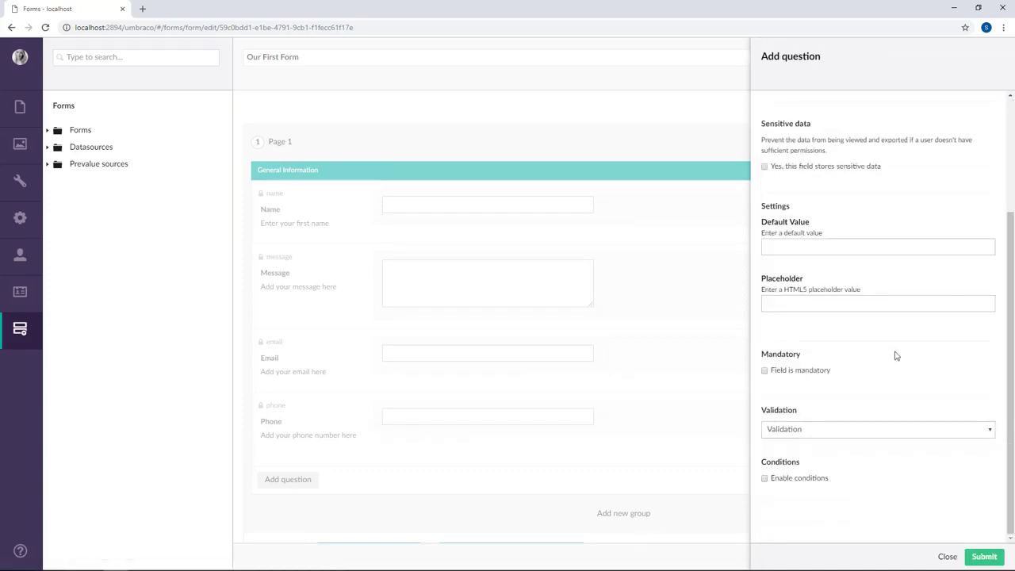
pyautogui.click(980, 558)
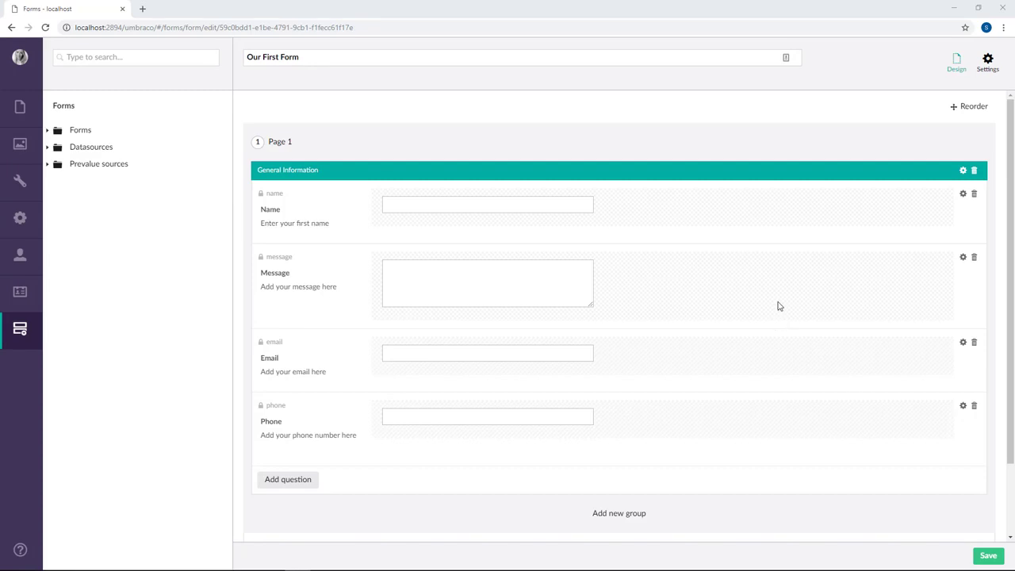
# Step: Make the Name question mandatory with the message "You need to add your name" and submit the question
pyautogui.click(963, 195)
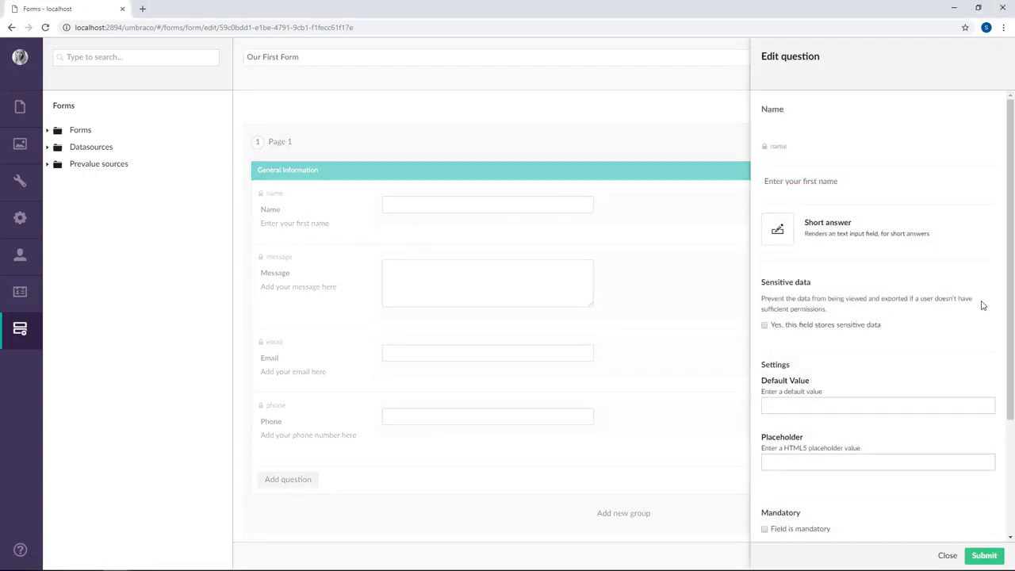
pyautogui.scroll(-5, 982, 306)
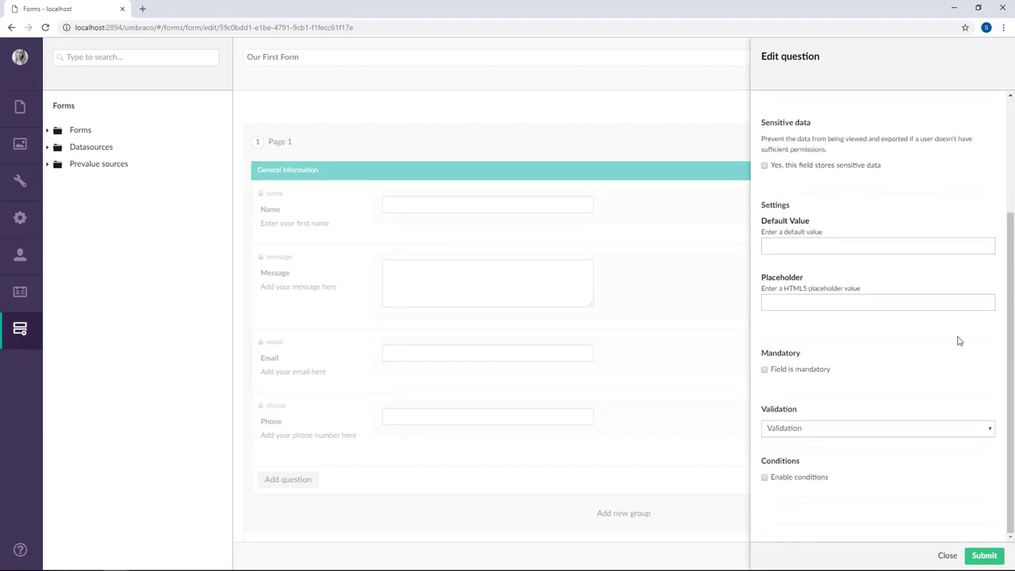
pyautogui.click(765, 370)
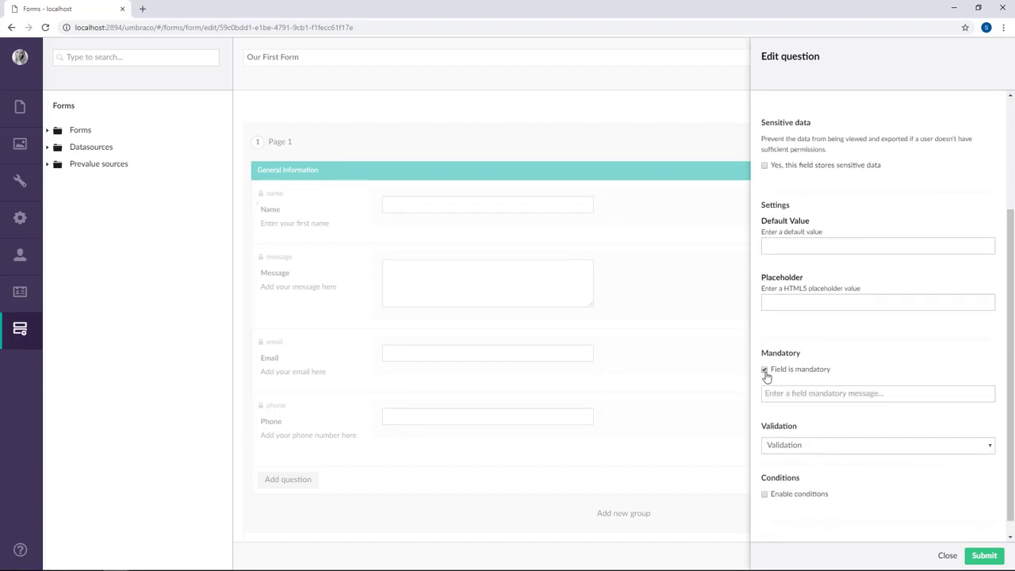
pyautogui.click(855, 402)
pyautogui.write('You need to add your name')
pyautogui.click(984, 555)
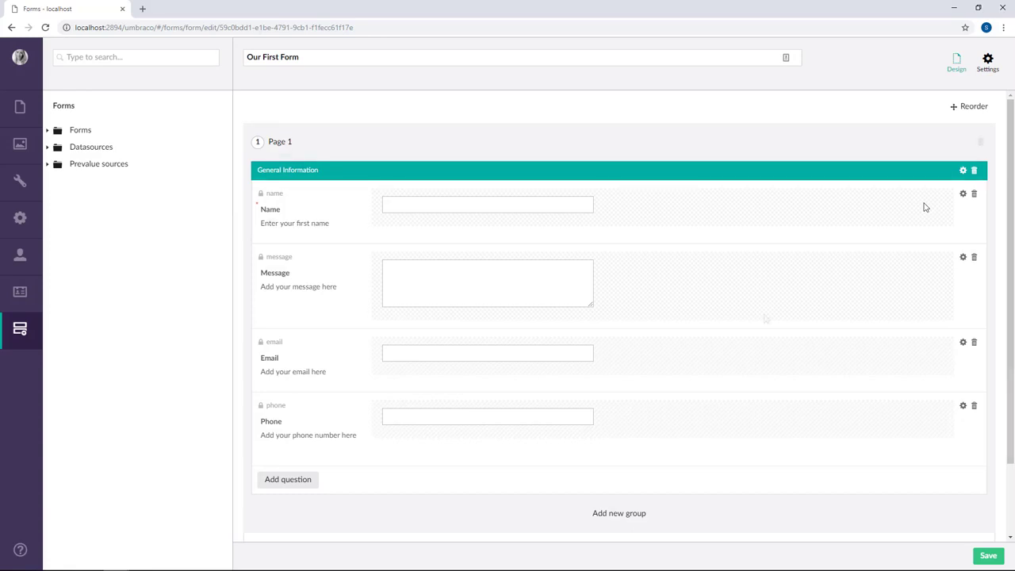
# Step: Reorder the questions, placing Country after Email in the General Information group on Page 1 and moving Phone out of that group, and save the form
pyautogui.scroll(-3, 767, 319)
pyautogui.scroll(-3, 767, 319)
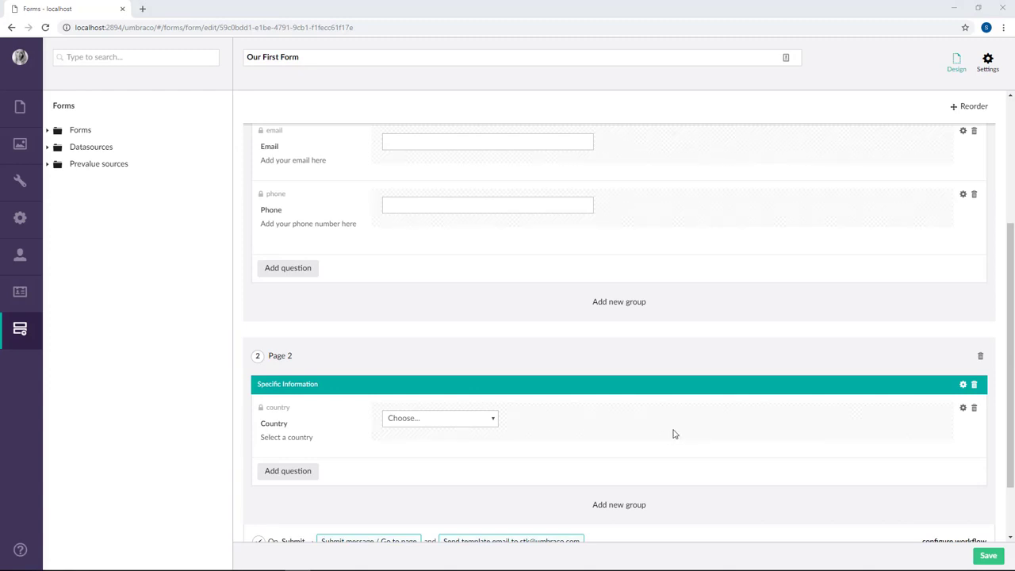
pyautogui.click(975, 107)
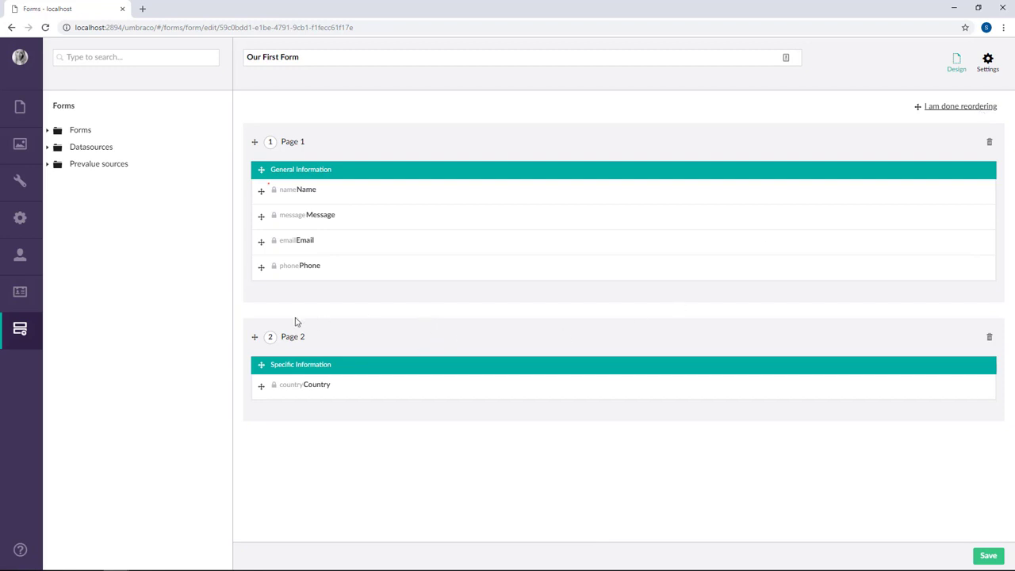
pyautogui.moveTo(261, 386); pyautogui.dragTo(353, 378)
pyautogui.click(984, 108)
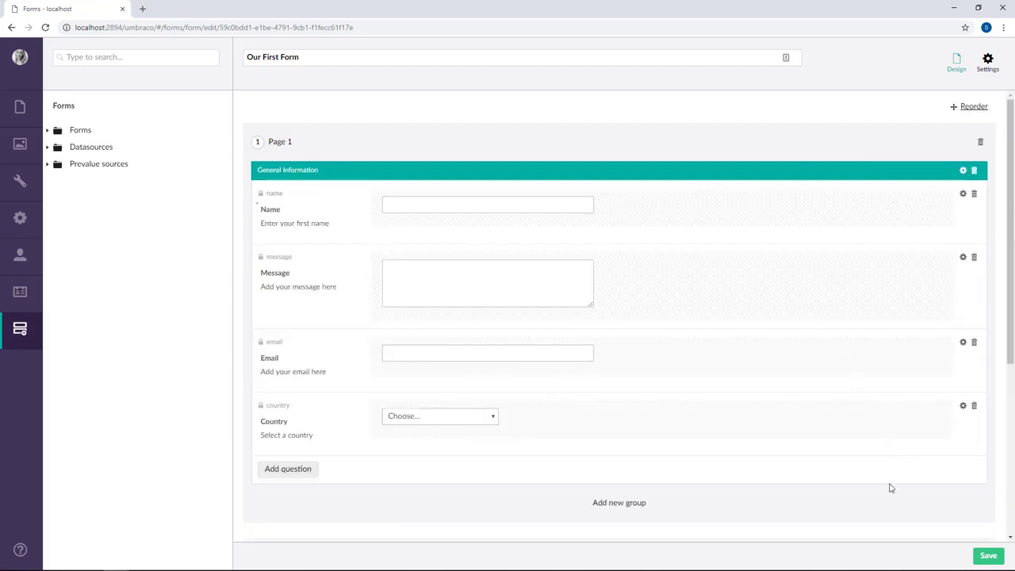
pyautogui.click(985, 558)
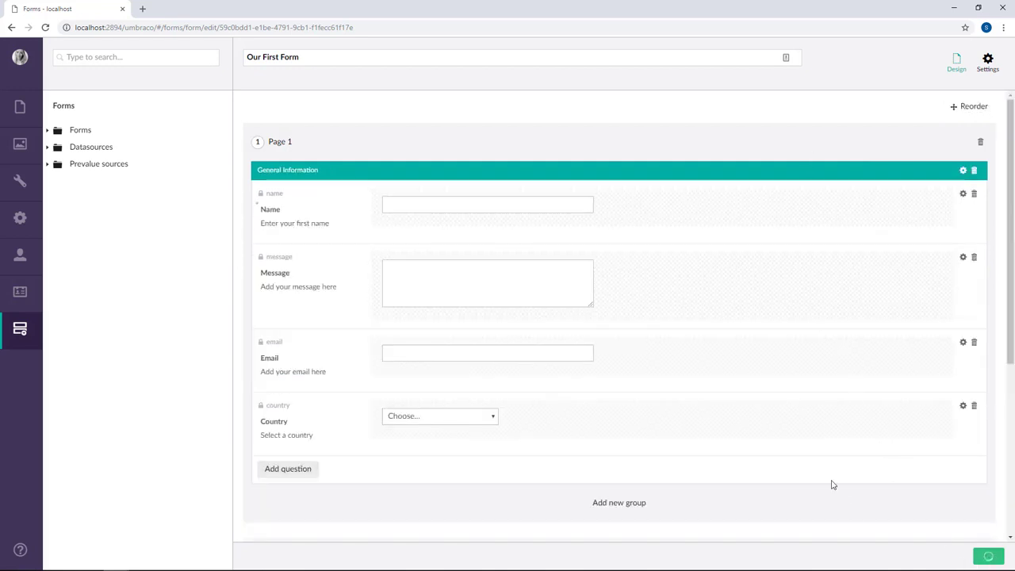